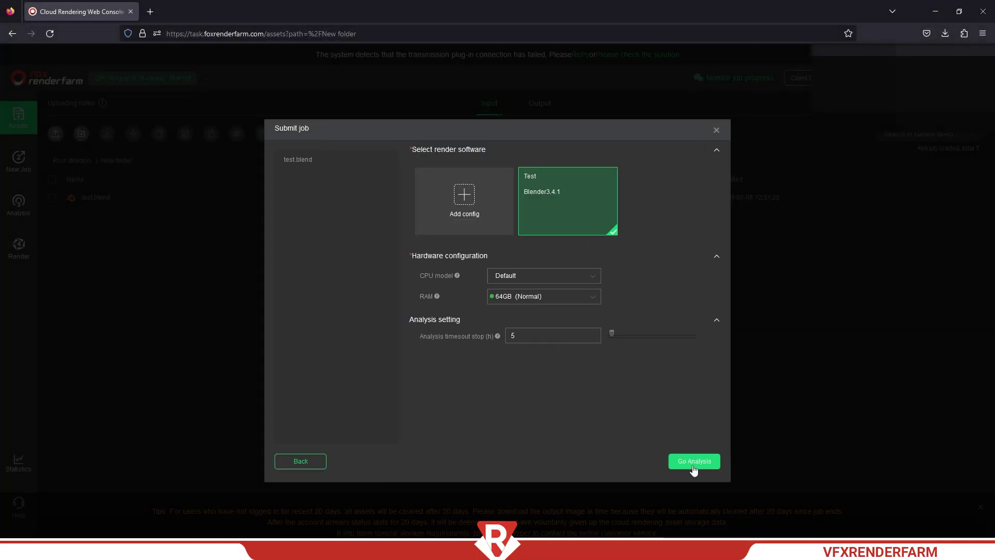
# Step: Send test.blend to analysis with the Blender 3.4.1 configuration, and refresh the frame list of its render job
pyautogui.click(694, 463)
pyautogui.click(500, 311)
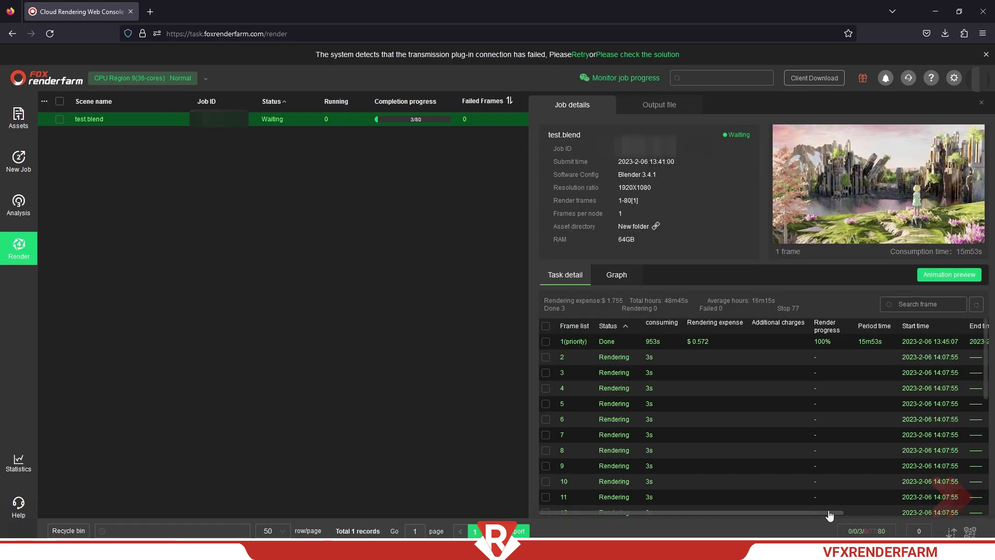
pyautogui.hscroll(2, 828, 515)
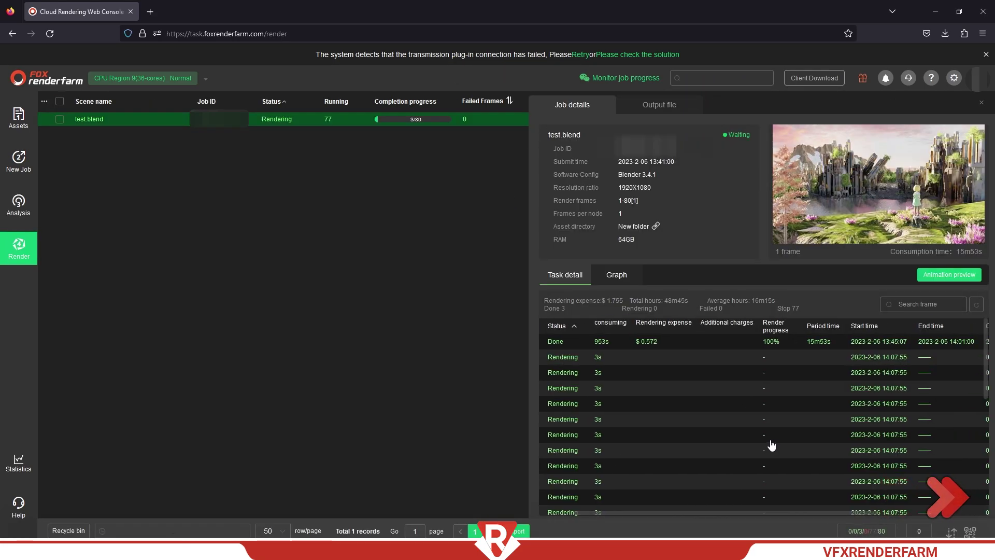
pyautogui.click(976, 304)
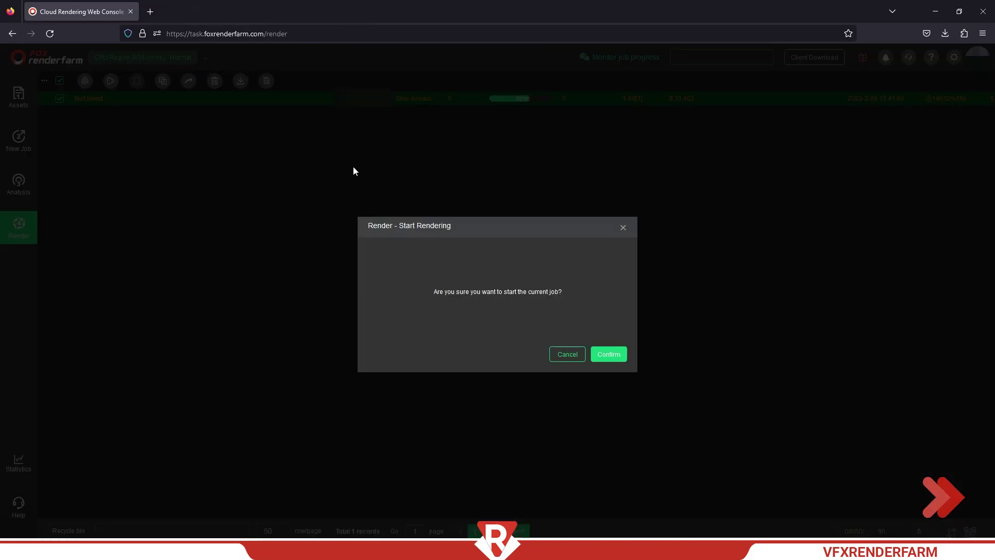
# Step: Confirm starting the test.blend render job and review the progress of its frames
pyautogui.click(604, 353)
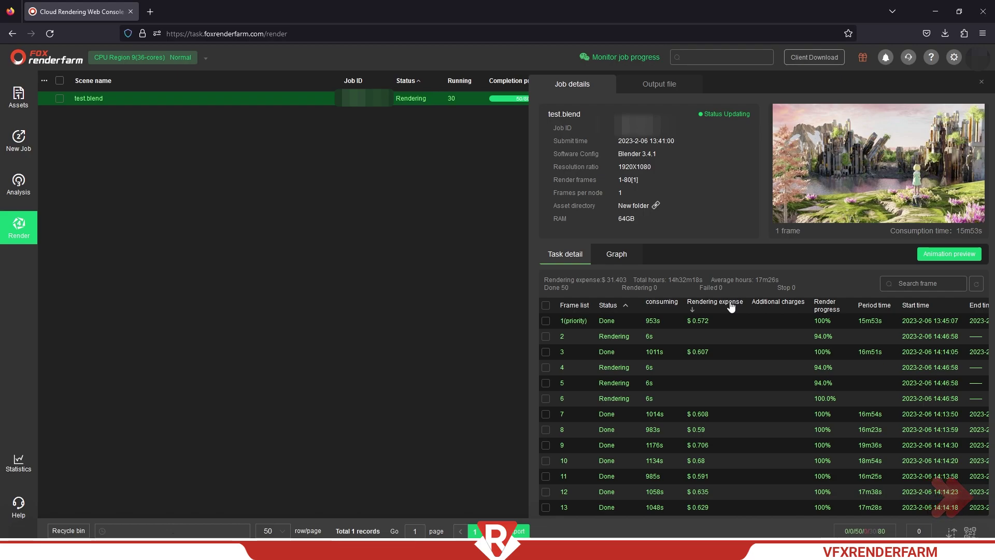
pyautogui.scroll(-10, 742, 399)
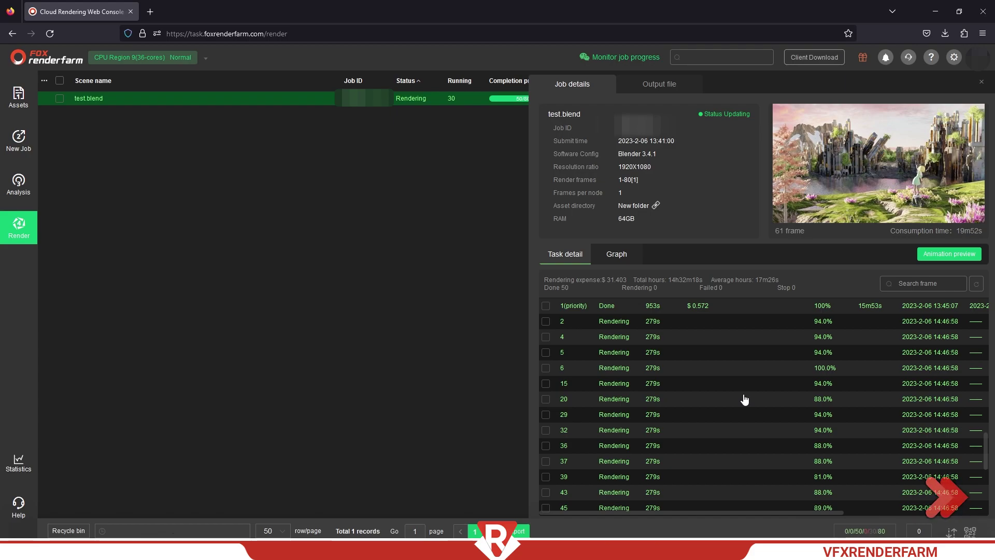
pyautogui.scroll(10, 745, 399)
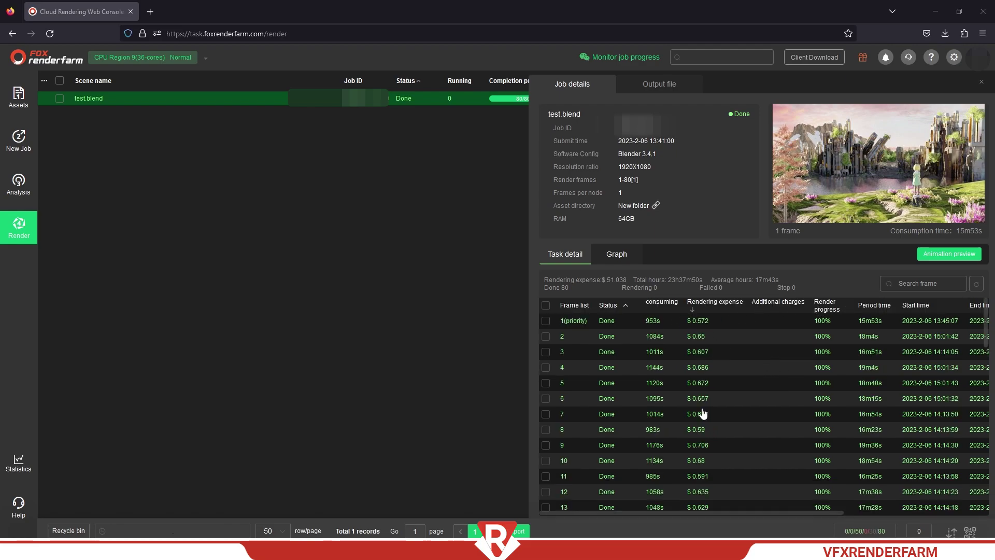
# Step: Review the test.blend job's summary and details, sorting its frames by start time and by end time
pyautogui.click(40, 227)
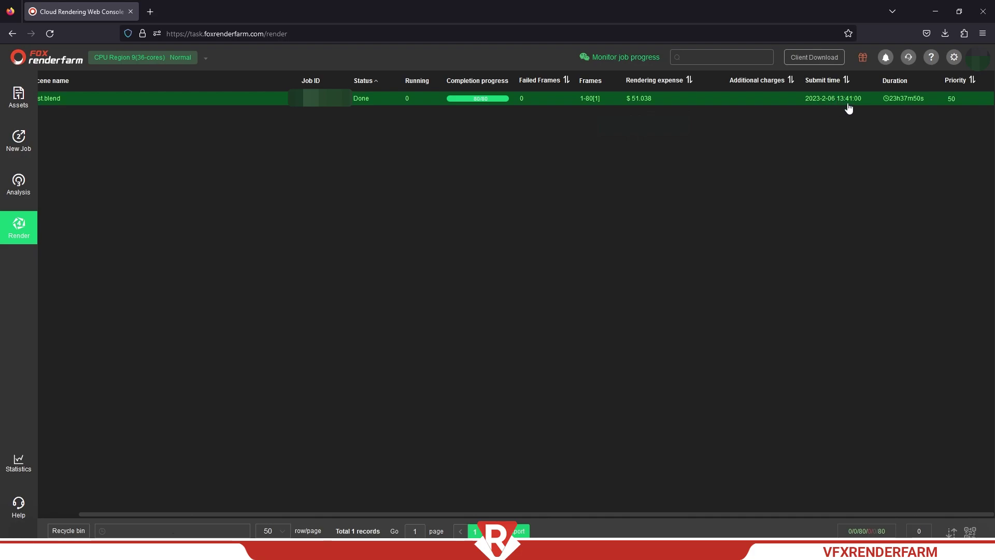
pyautogui.click(817, 104)
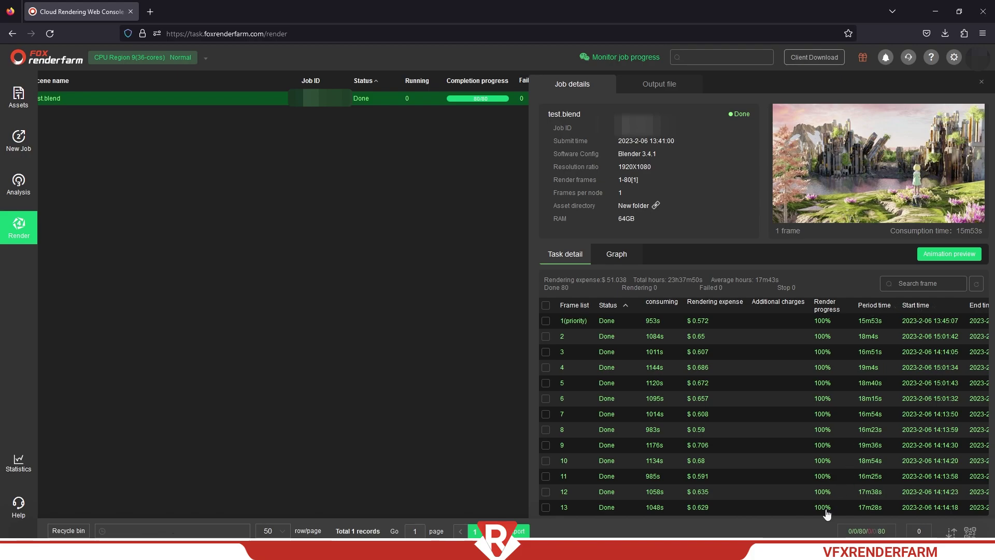
pyautogui.scroll(-1, 577, 498)
pyautogui.moveTo(580, 513); pyautogui.dragTo(751, 471)
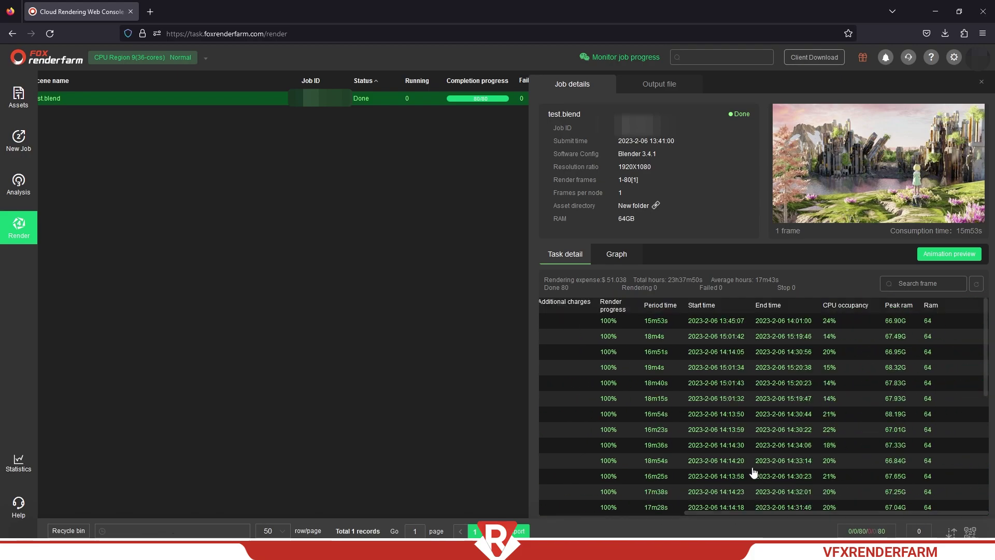
pyautogui.click(721, 307)
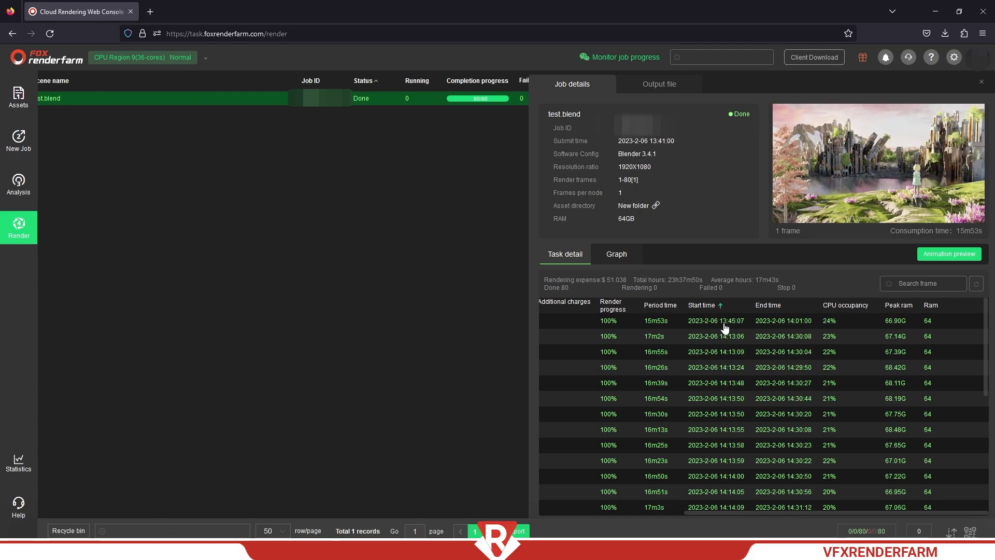
pyautogui.click(788, 307)
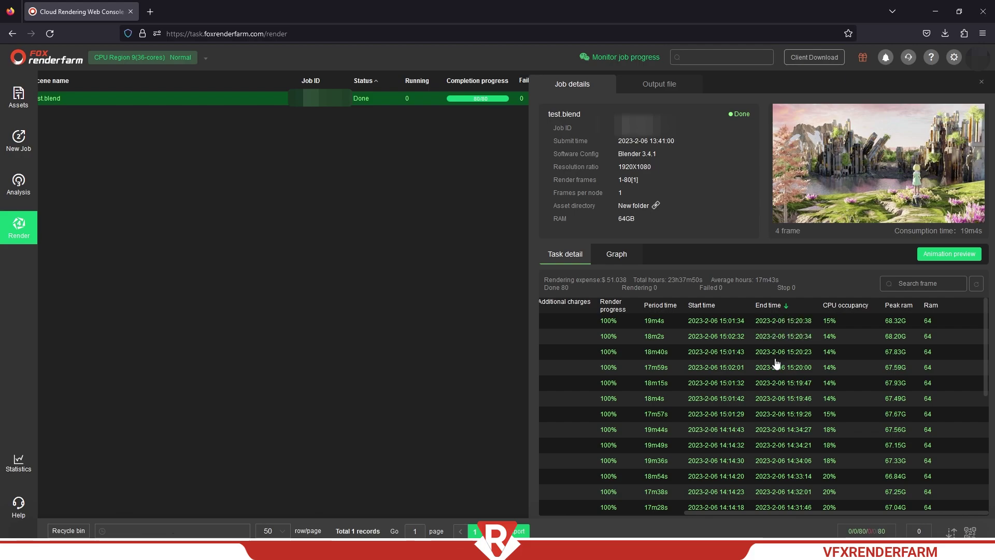
# Step: Open the animation preview of the test.blend job and play it
pyautogui.moveTo(708, 512); pyautogui.dragTo(581, 513)
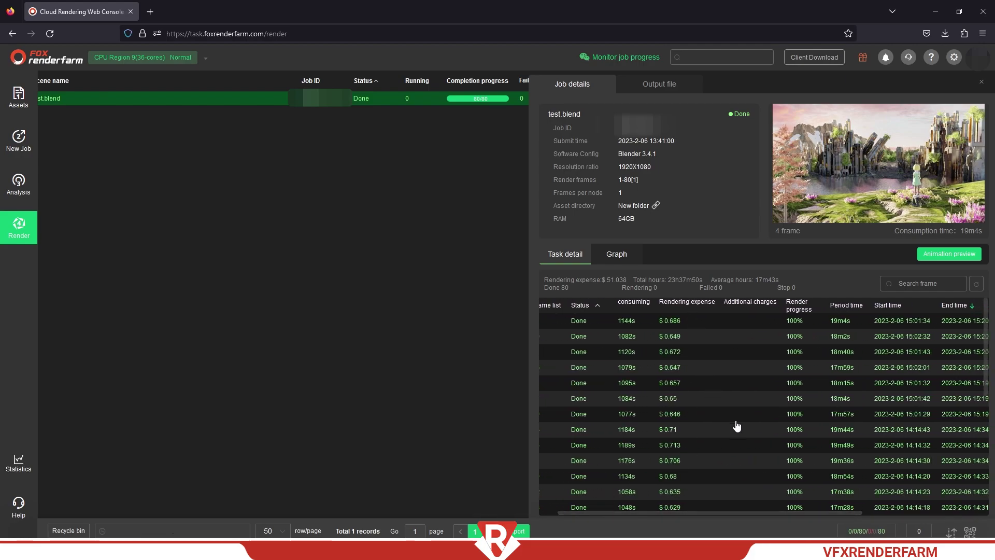
pyautogui.click(949, 253)
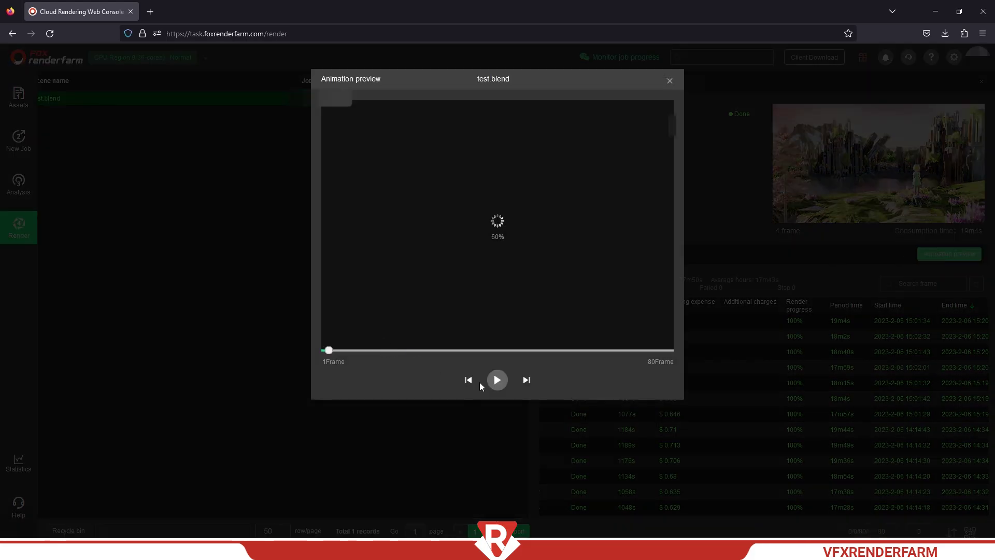
pyautogui.click(493, 383)
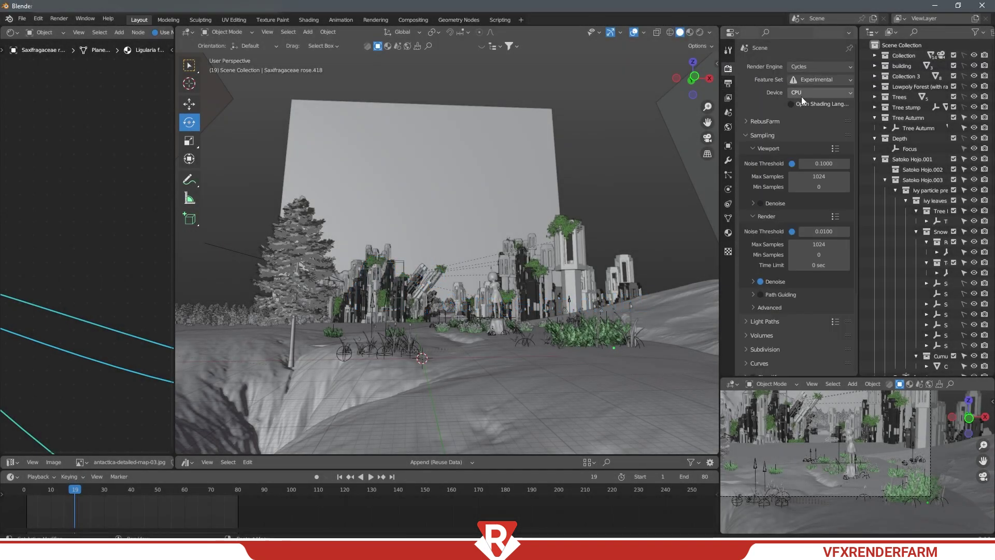
# Step: Switch to Blender, choose CPU as the Cycles render device and send the scene to GarageFarm
pyautogui.click(802, 93)
pyautogui.click(59, 19)
pyautogui.moveTo(125, 104)
pyautogui.click(213, 107)
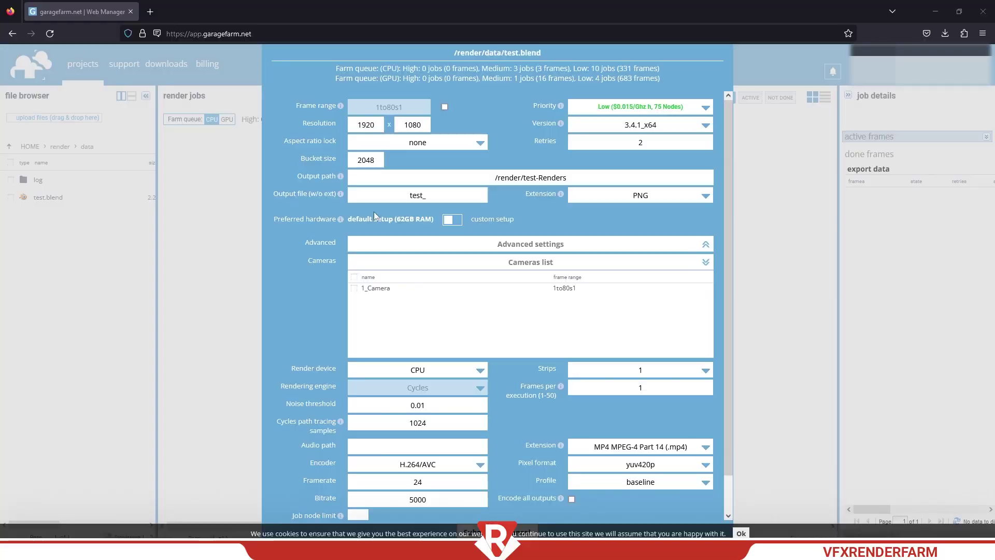
# Step: Choose Low priority for the test.blend job, dismiss the cookie notice and submit the job
pyautogui.click(605, 112)
pyautogui.click(609, 135)
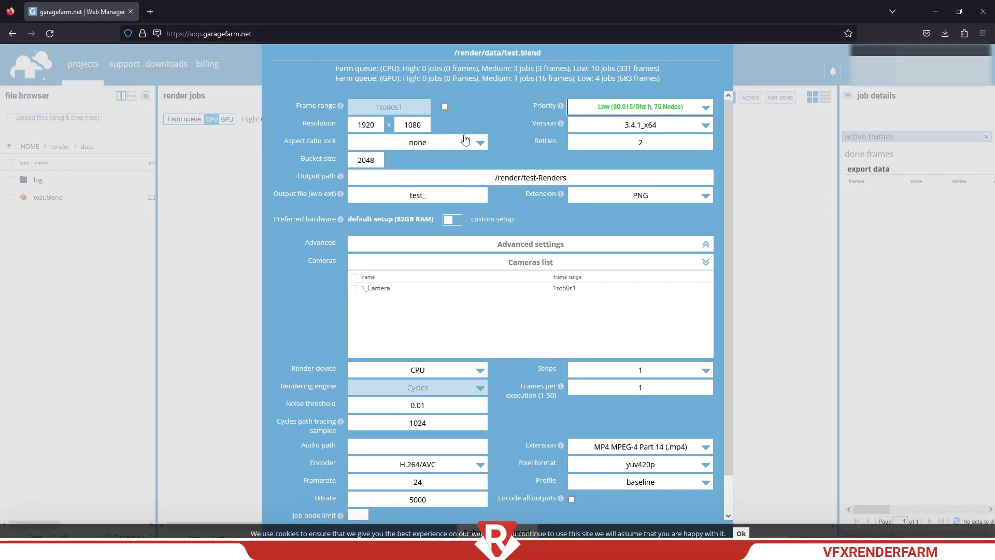
pyautogui.scroll(-2, 592, 199)
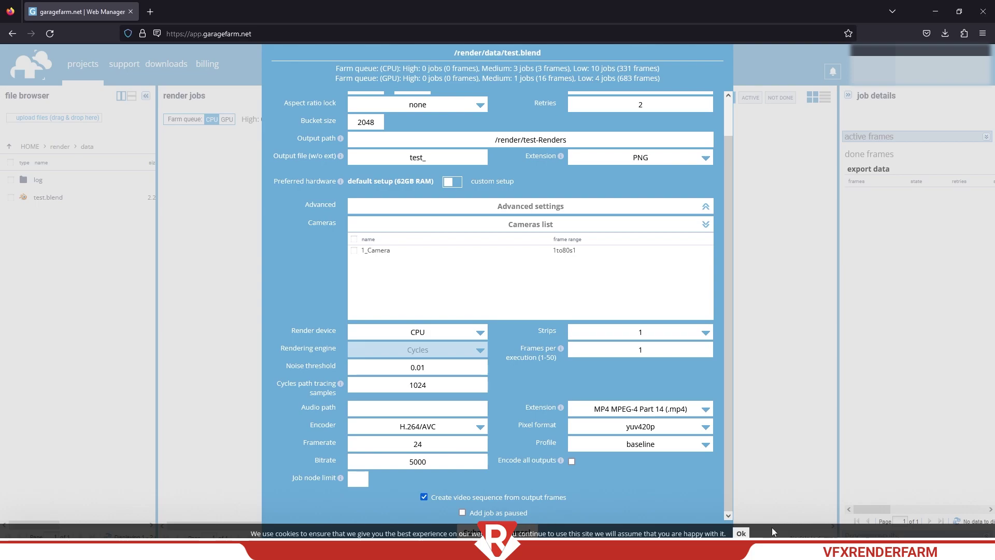
pyautogui.click(741, 534)
pyautogui.click(472, 532)
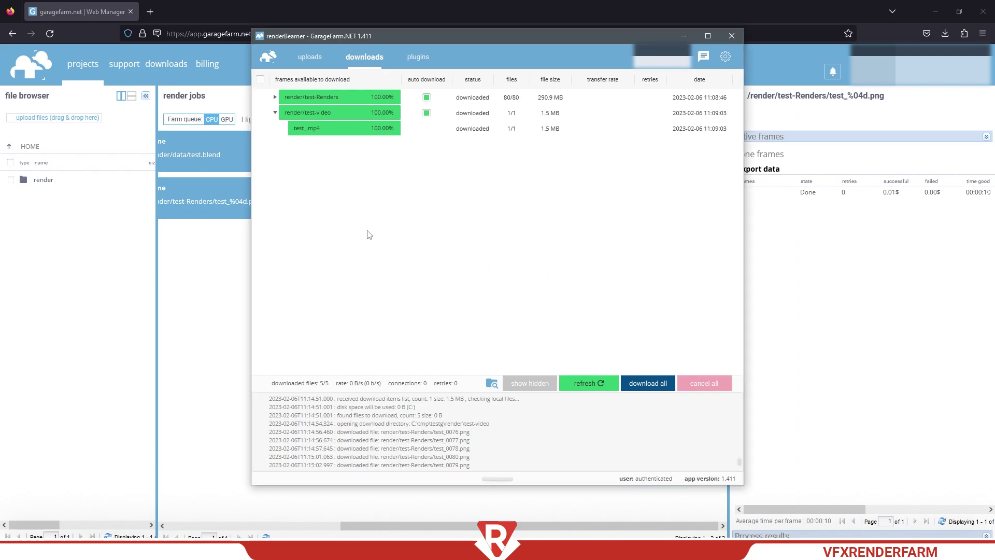
# Step: Open the download directory of the rendered video under render/test-video in renderBeamer and open the video file
pyautogui.click(330, 133)
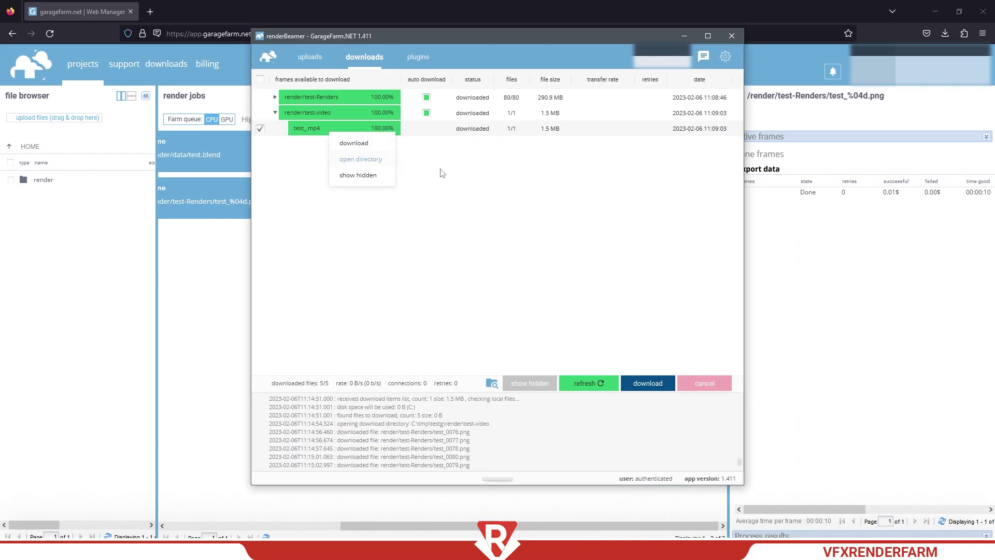
pyautogui.click(390, 164)
pyautogui.doubleClick(233, 156)
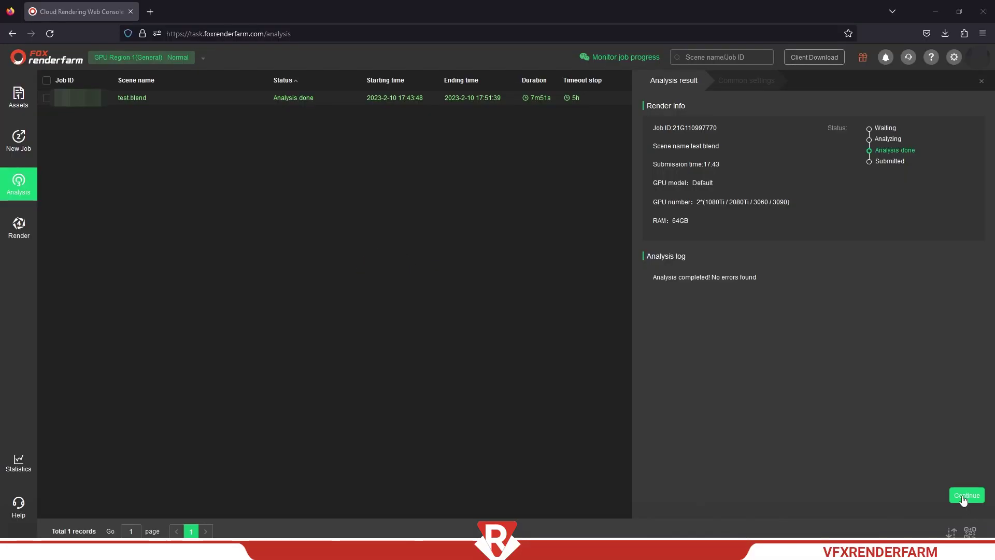
# Step: Continue from the finished Fox Renderfarm GPU analysis and submit test.blend for frames 1-80[1] with first, middle and last test frames
pyautogui.click(966, 496)
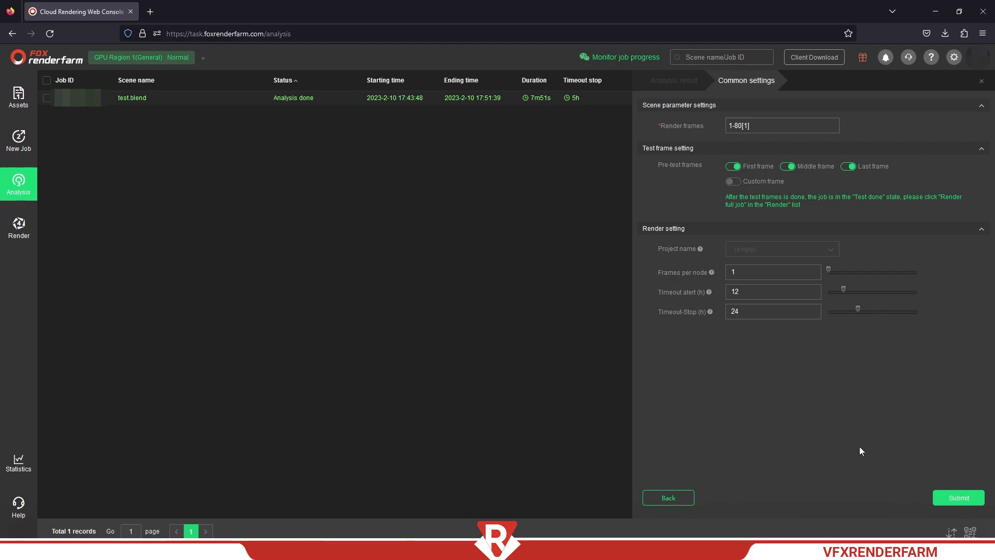
pyautogui.click(942, 498)
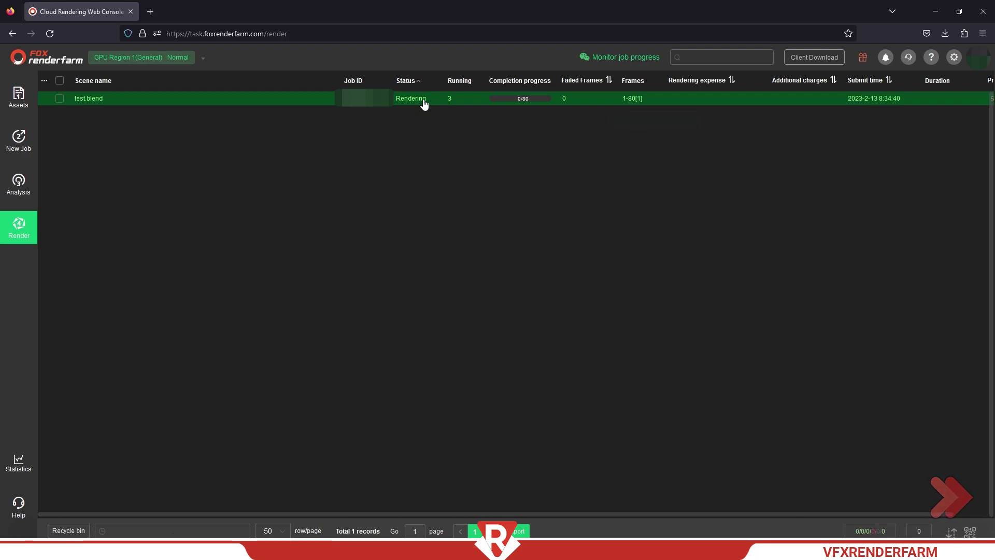
# Step: Open the GPU job's details, refresh its frame list repeatedly and sort the frames by period time
pyautogui.click(424, 102)
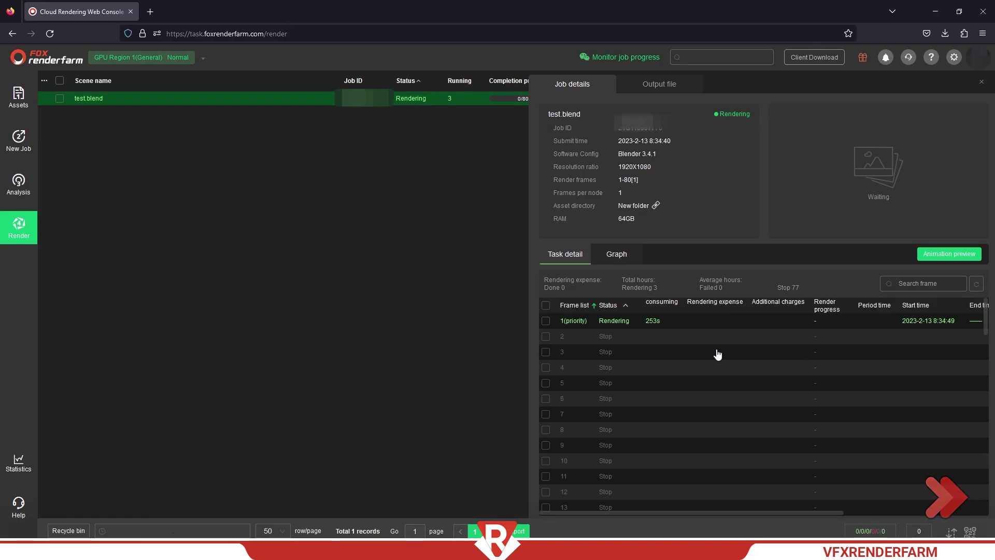
pyautogui.click(977, 284)
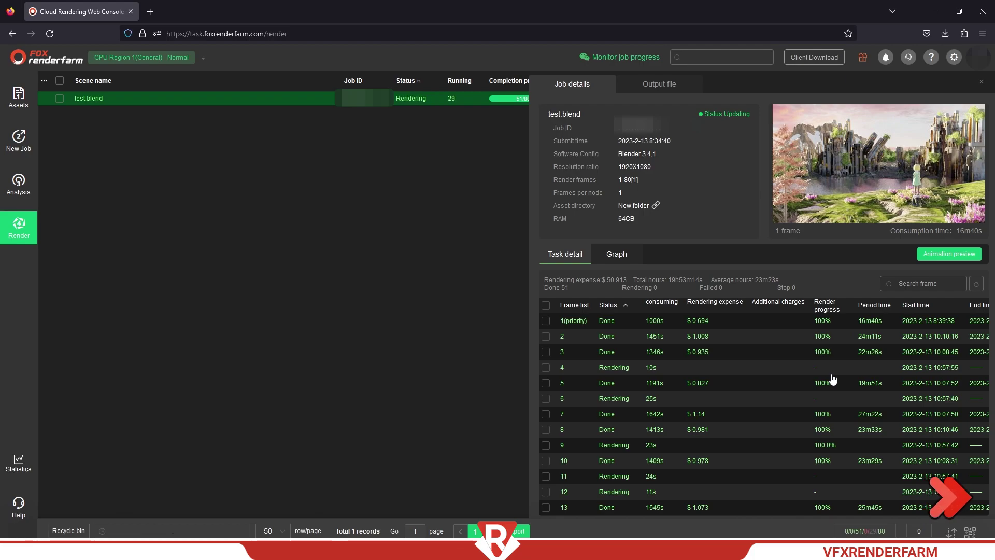
pyautogui.click(977, 284)
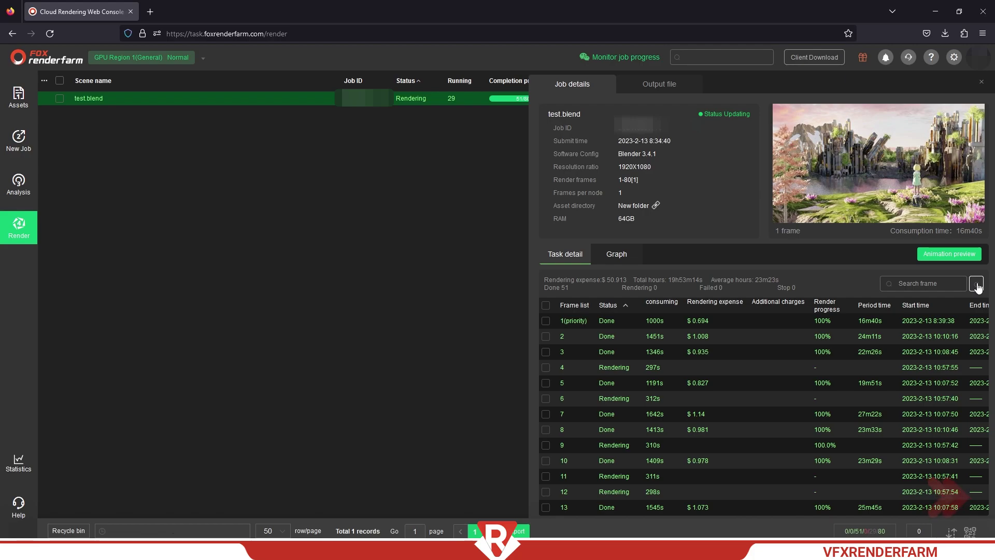
pyautogui.click(976, 284)
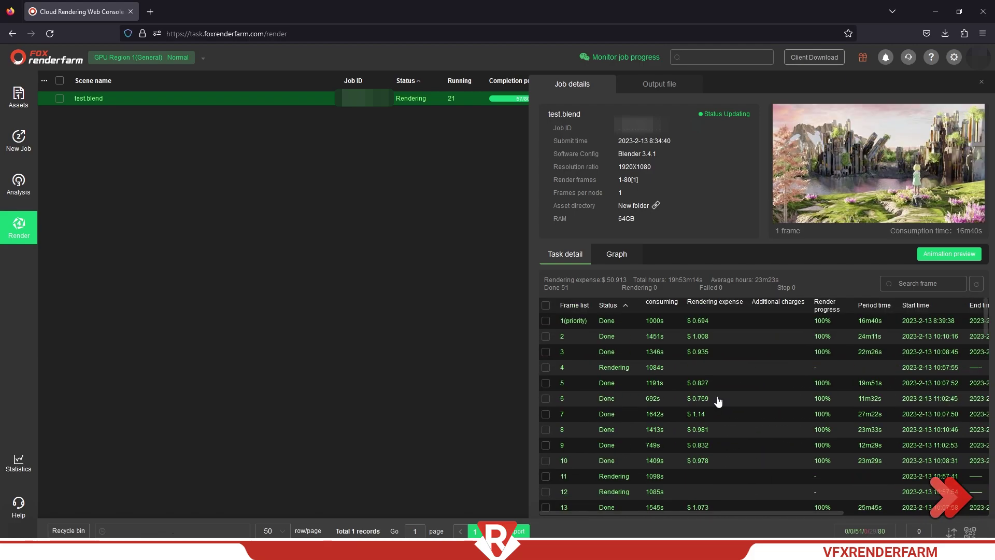
pyautogui.click(871, 305)
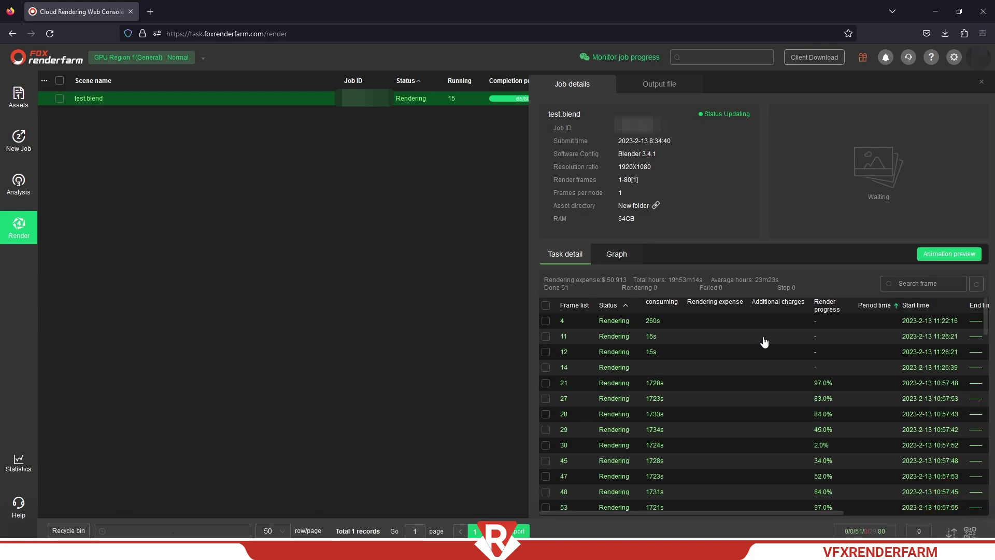
# Step: Compare the GPU job's summary row with its details, checking status, rendering expense, submit time and duration
pyautogui.click(264, 103)
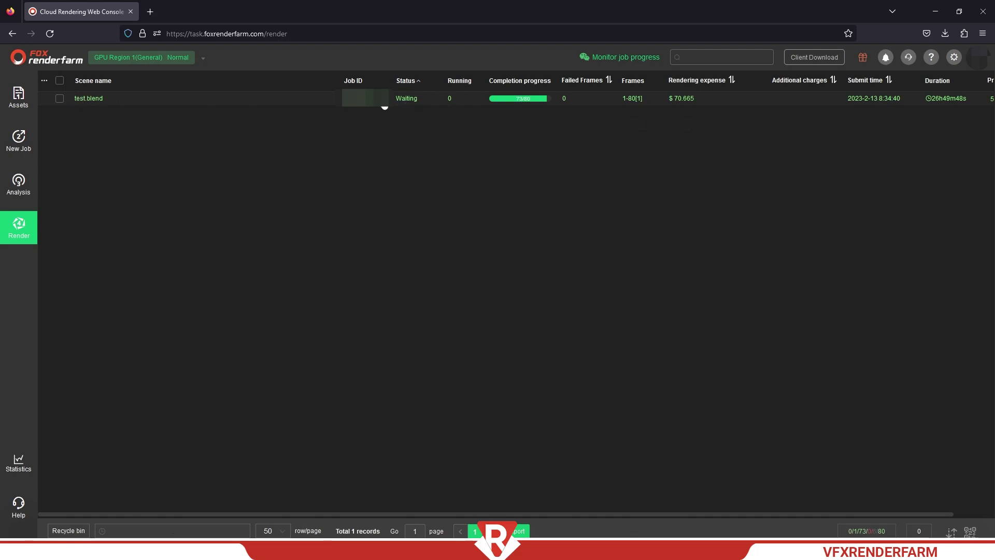
pyautogui.click(443, 101)
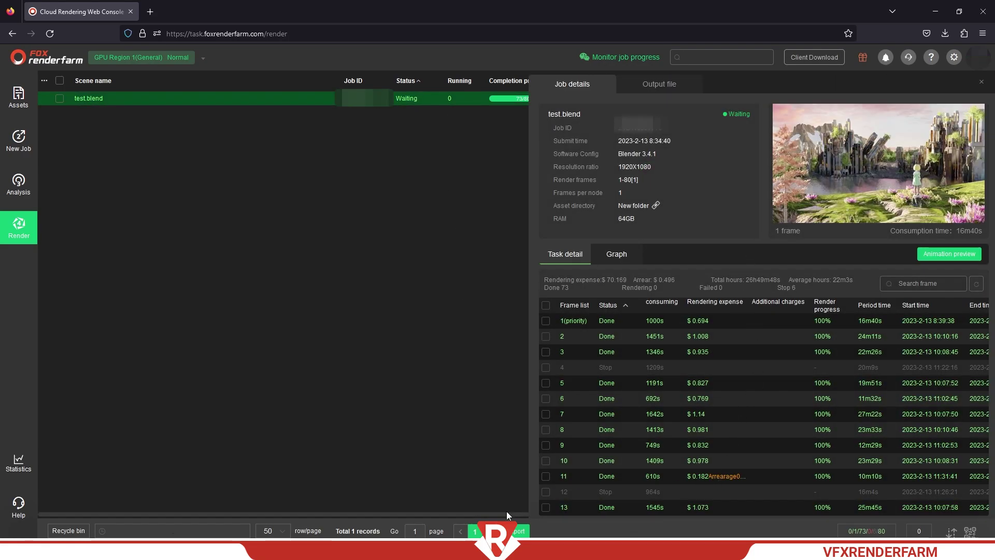
pyautogui.click(979, 85)
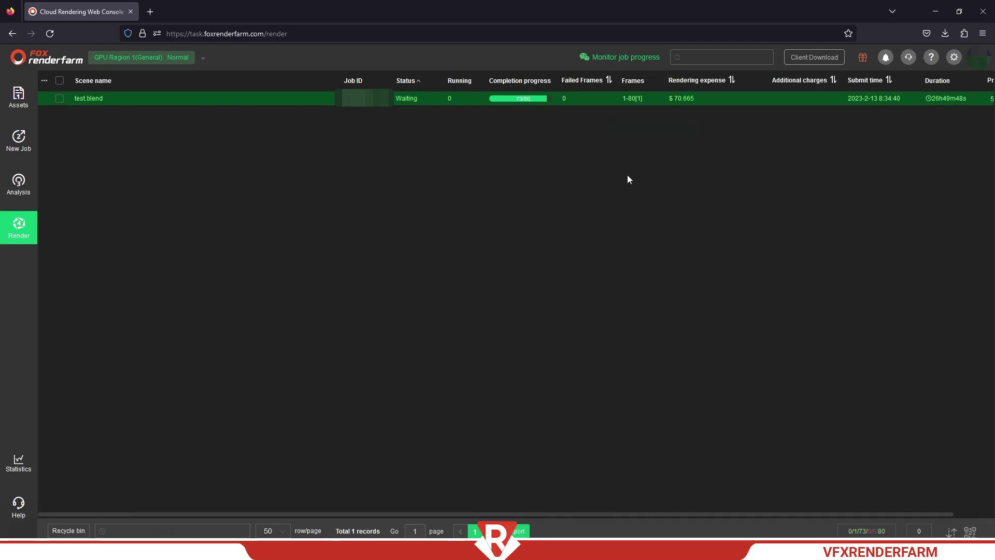
pyautogui.click(674, 99)
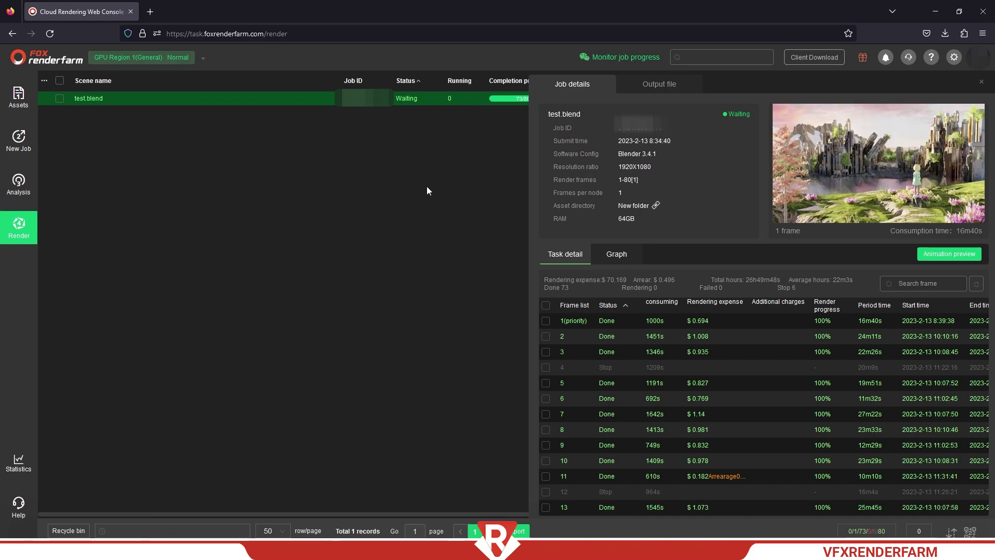
pyautogui.click(982, 82)
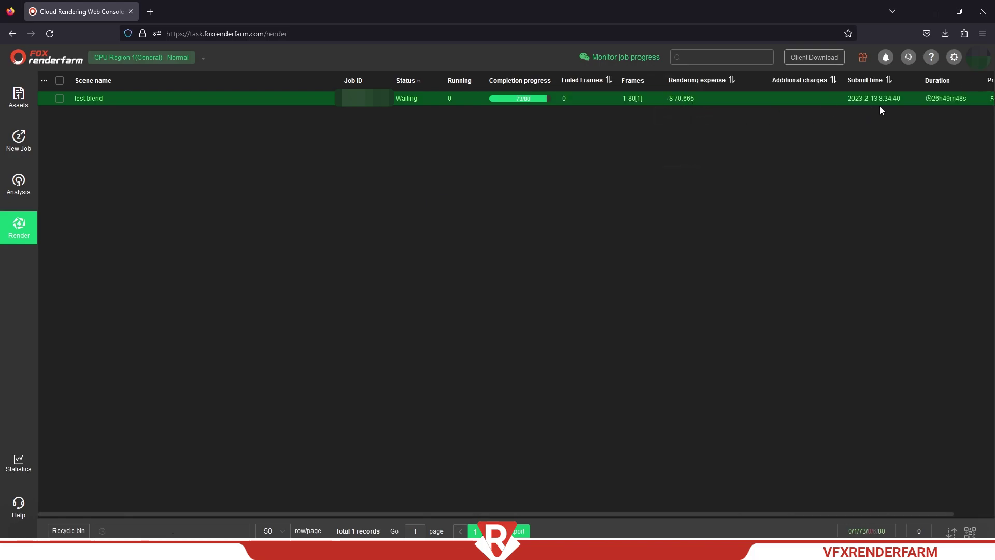
pyautogui.moveTo(578, 513); pyautogui.dragTo(683, 510)
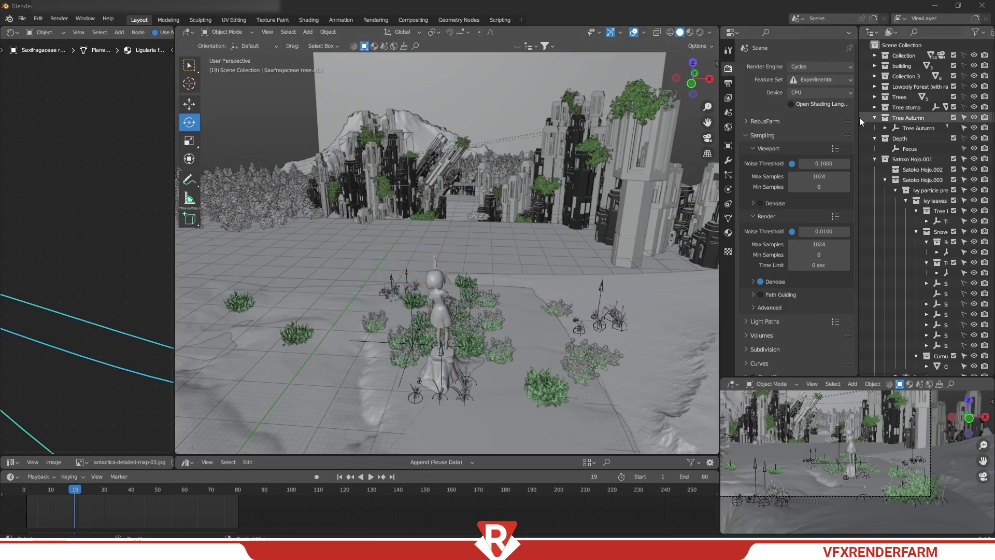
# Step: Switch to Blender and set the Cycles render device to GPU Compute
pyautogui.click(811, 94)
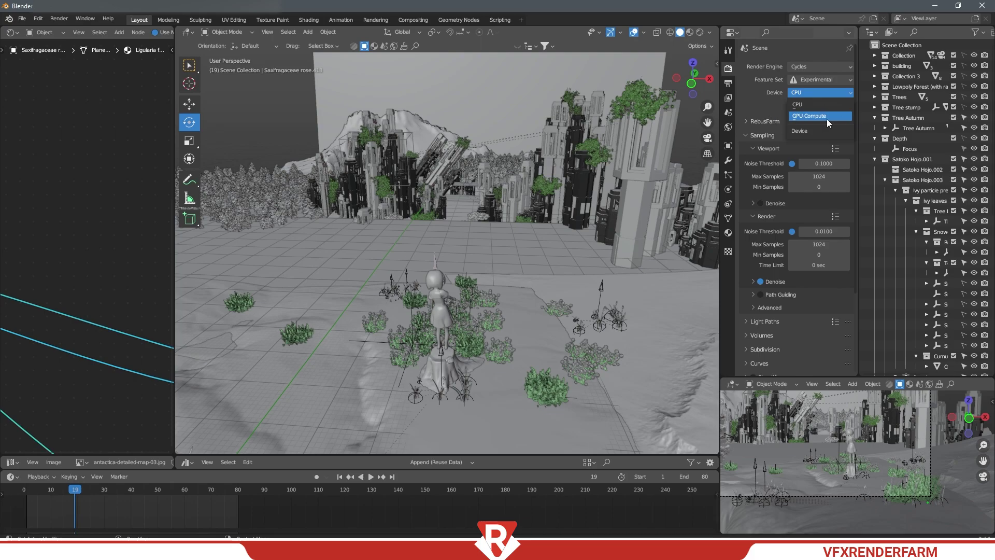
pyautogui.click(798, 119)
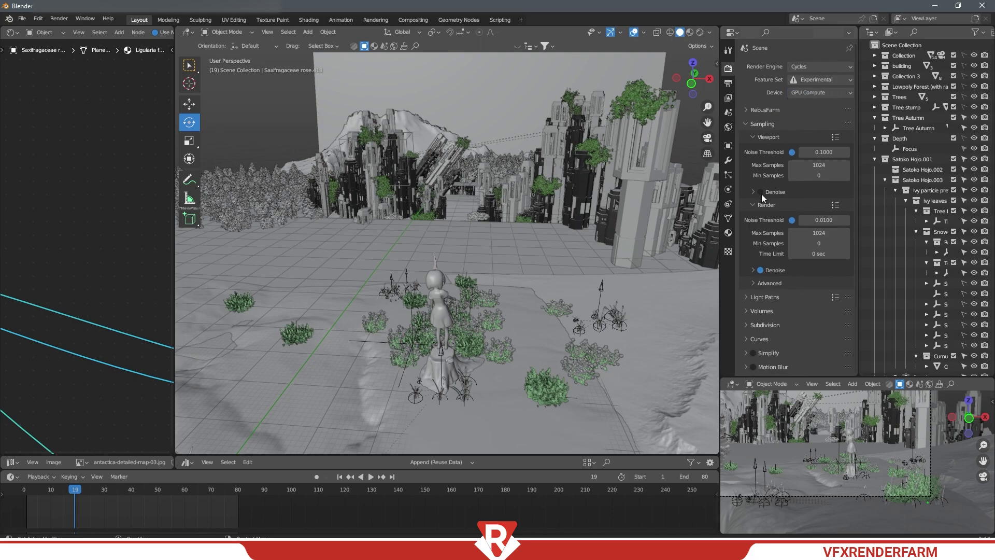
# Step: Check the scene's output settings and send the animation to GarageFarm with renderBeamer's Beam it up Animation
pyautogui.click(728, 85)
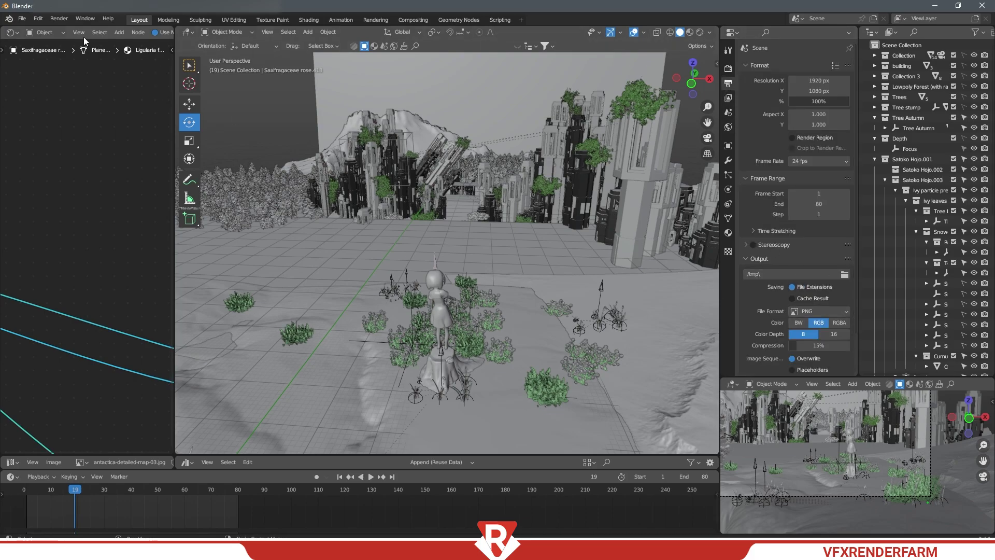
pyautogui.click(39, 18)
pyautogui.moveTo(59, 18)
pyautogui.moveTo(77, 112)
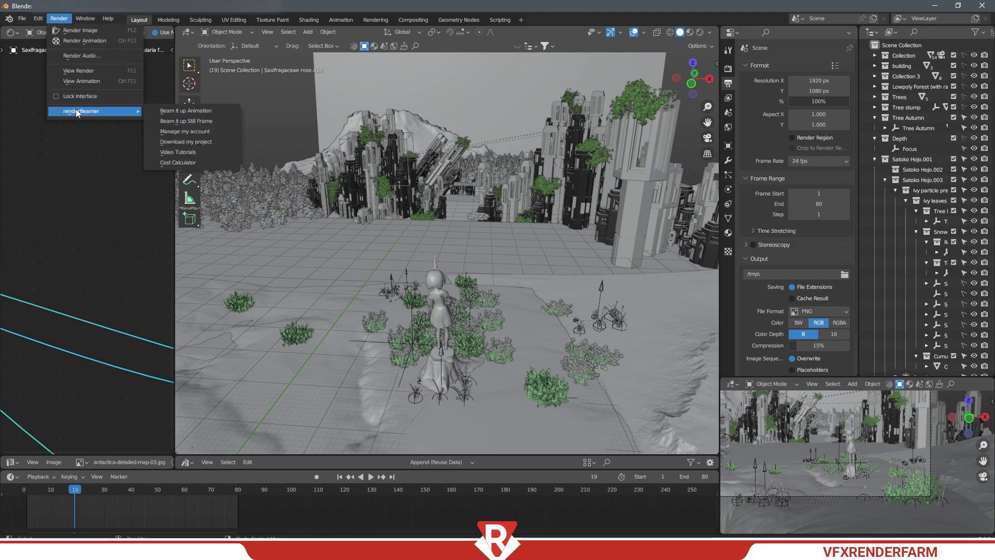
pyautogui.click(176, 111)
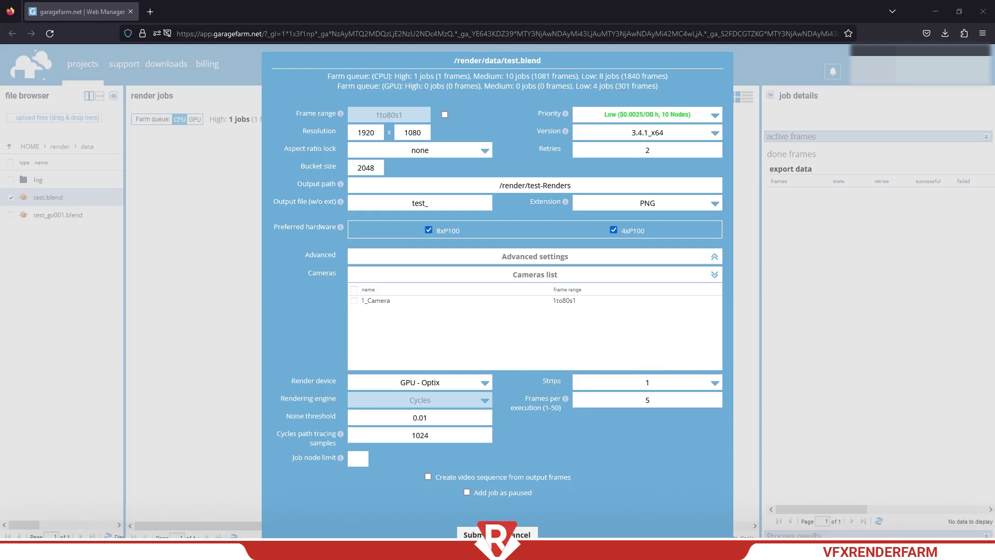
# Step: Set the test.blend job's priority to Low ($0.0025/OB h, 10 Nodes) and its render device to GPU - Optix
pyautogui.click(652, 119)
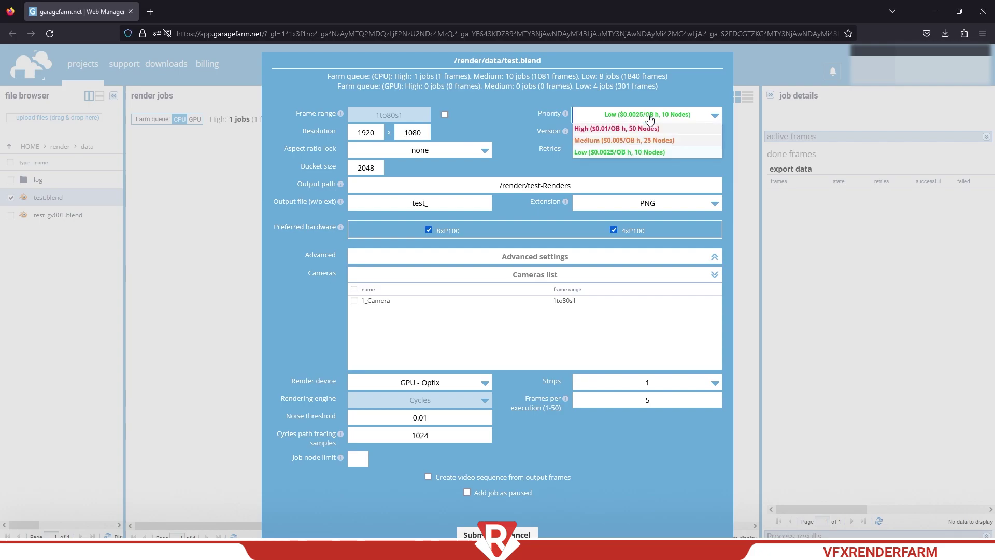
pyautogui.click(612, 152)
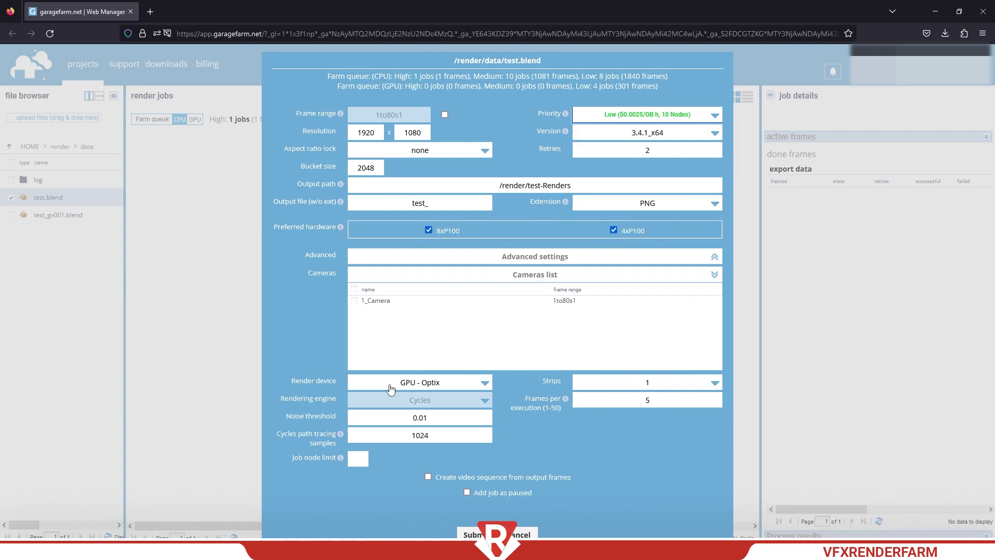
pyautogui.click(425, 384)
pyautogui.click(425, 386)
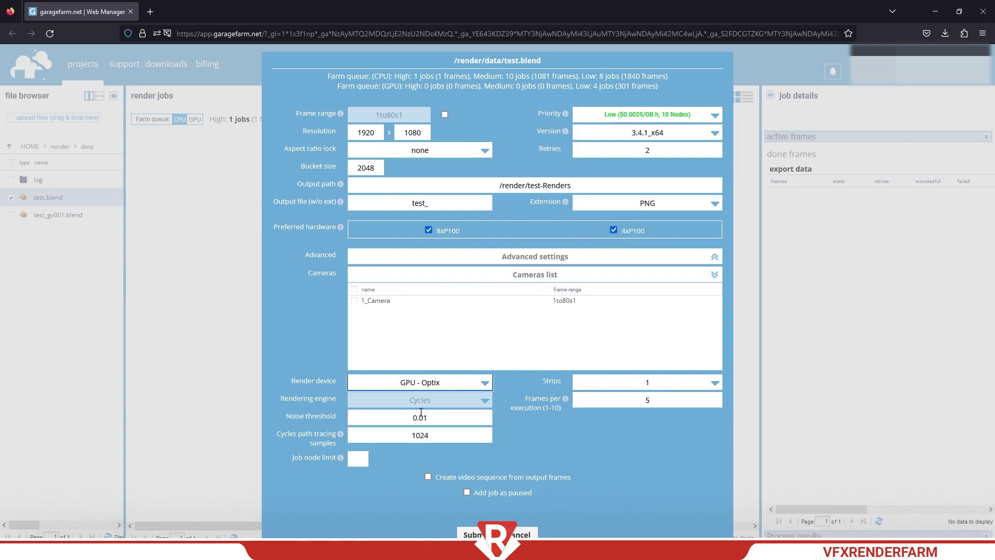
pyautogui.moveTo(560, 401)
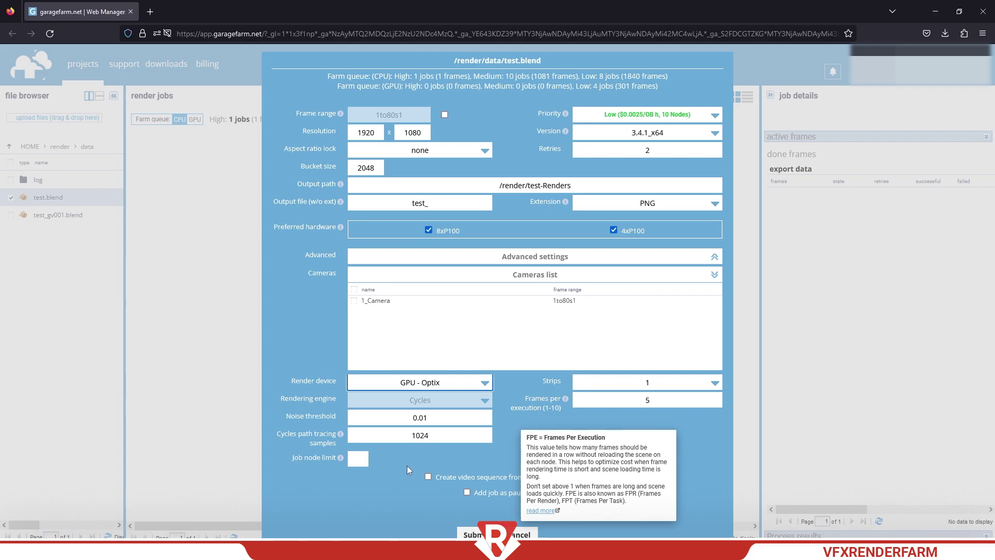
# Step: Enable creating a video sequence from the output frames, review the remaining job settings and submit the test.blend job
pyautogui.click(429, 477)
pyautogui.scroll(-1, 568, 391)
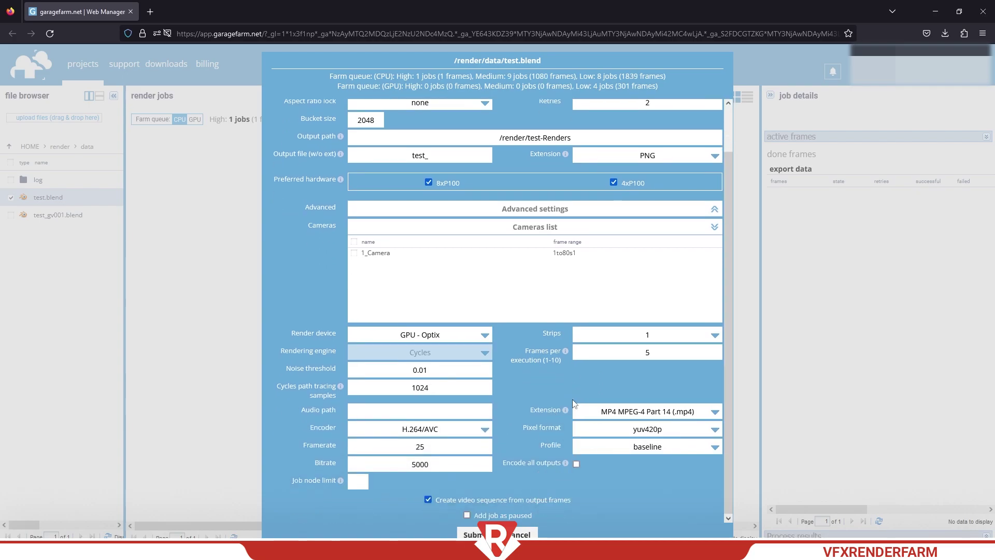
pyautogui.moveTo(565, 350)
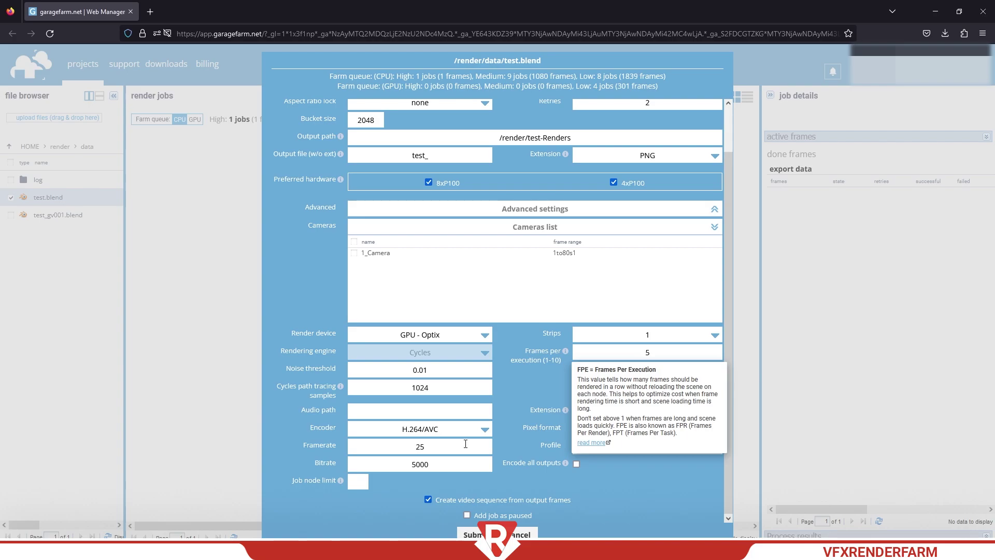
pyautogui.scroll(1, 466, 437)
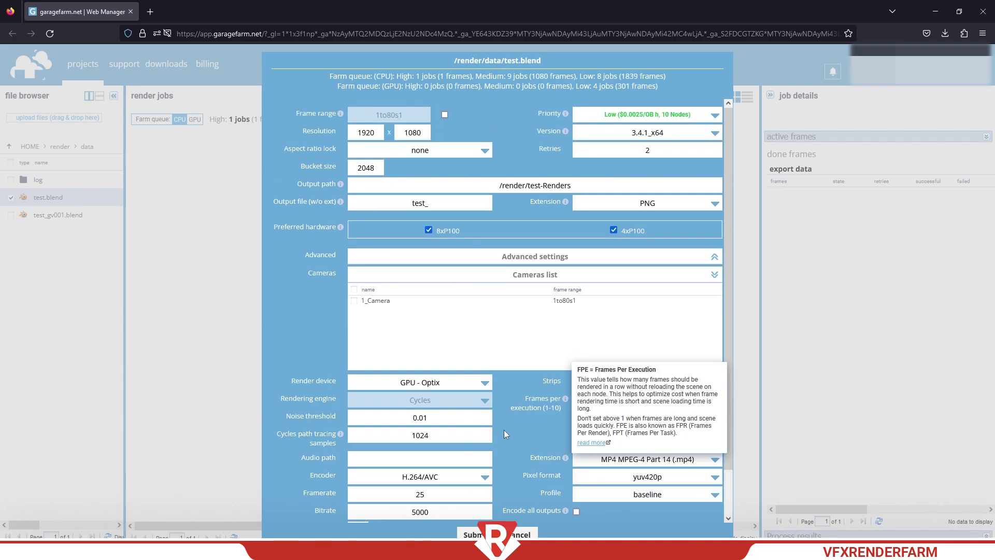
pyautogui.scroll(-1, 499, 415)
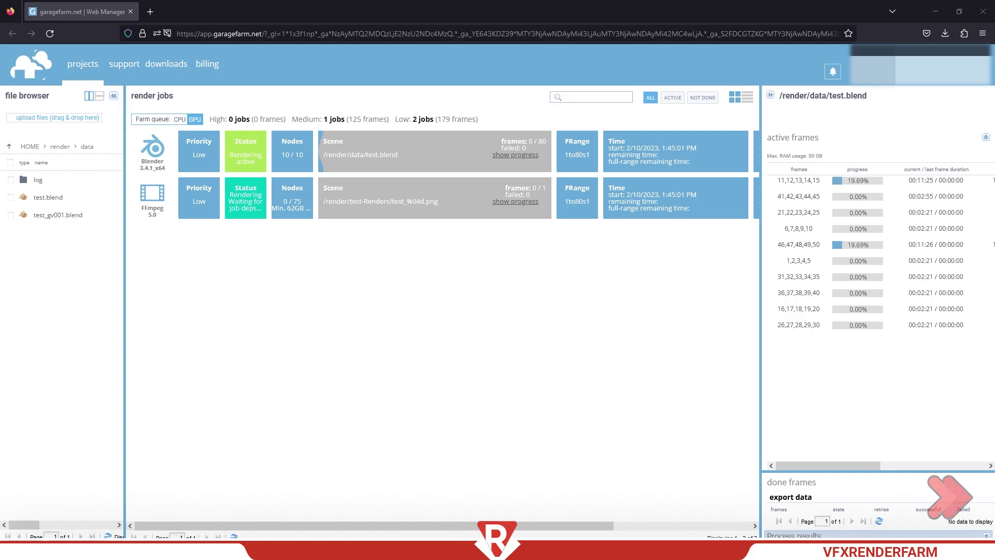
# Step: Monitor the test.blend GPU job's frame progress, remaining time and cost in the render jobs list
pyautogui.hscroll(1, 441, 176)
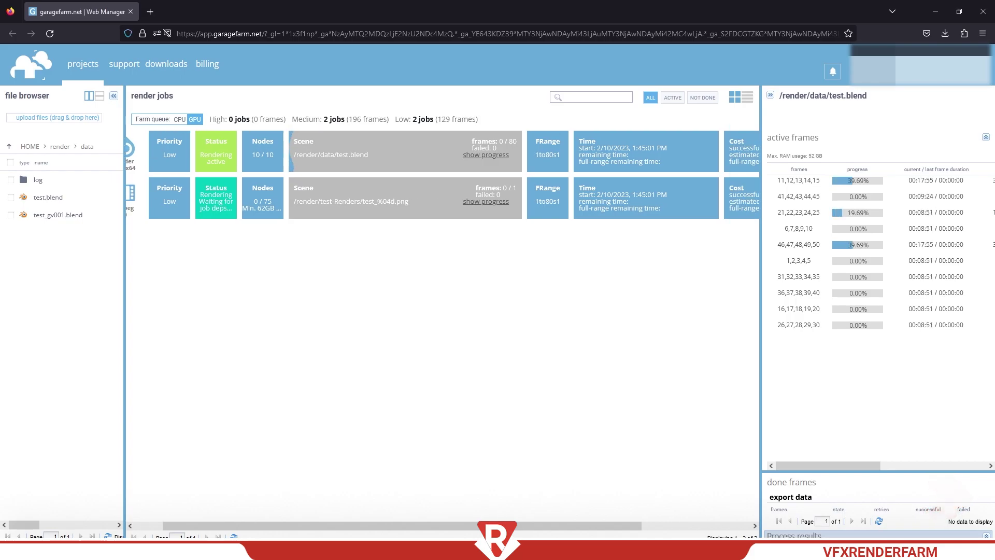
pyautogui.hscroll(4, 653, 401)
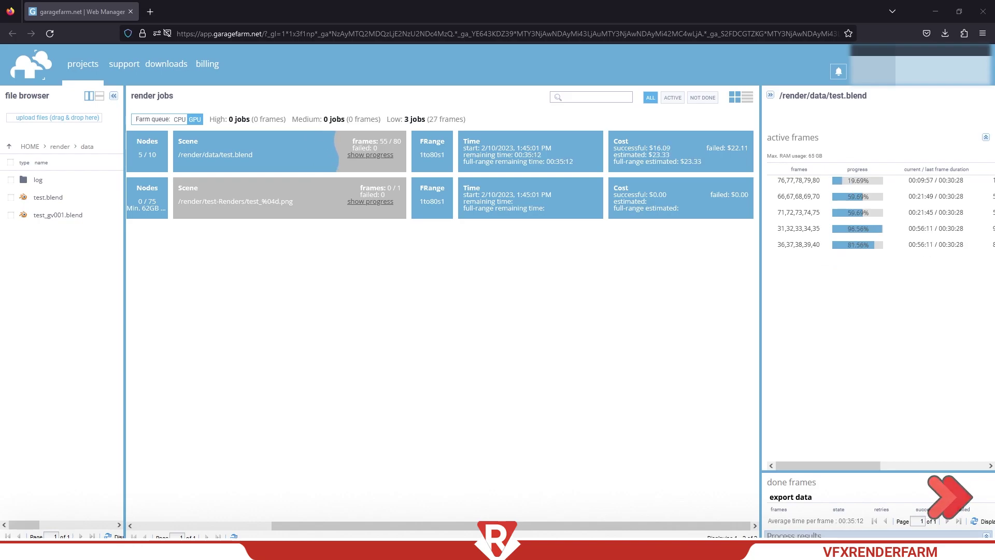
pyautogui.click(386, 160)
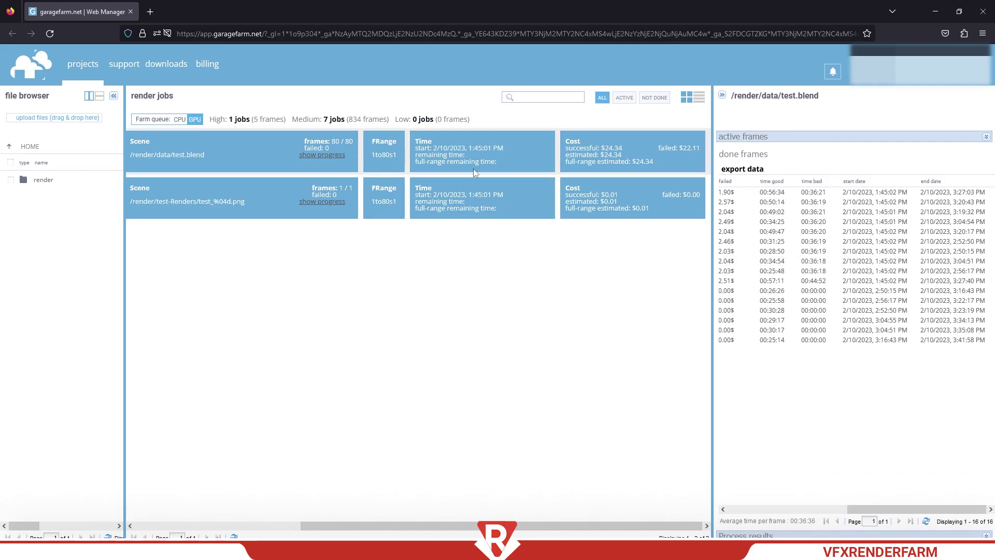
# Step: Review the finished test.blend job's successful and failed costs, comparing the first and last done-frame rows' dates and process results
pyautogui.click(475, 153)
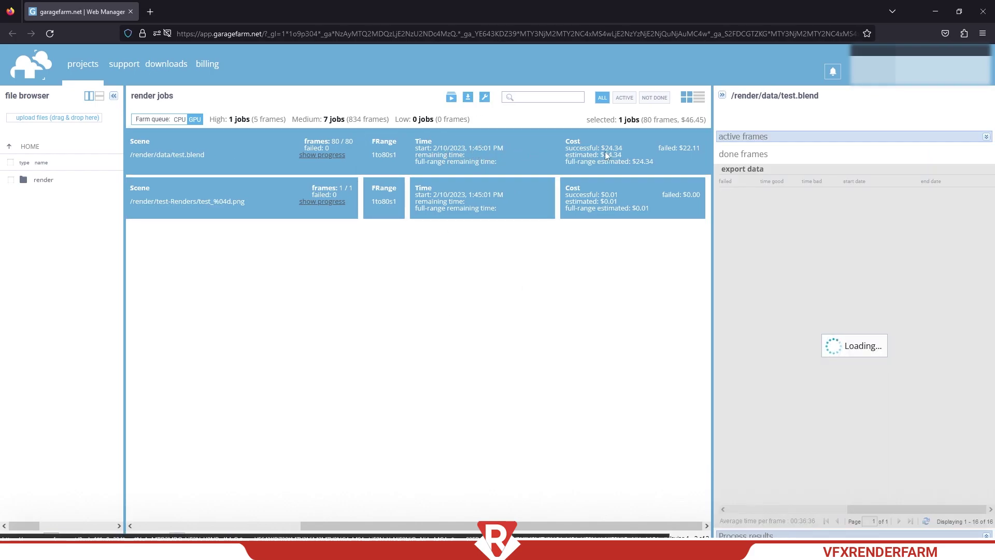
pyautogui.moveTo(680, 148)
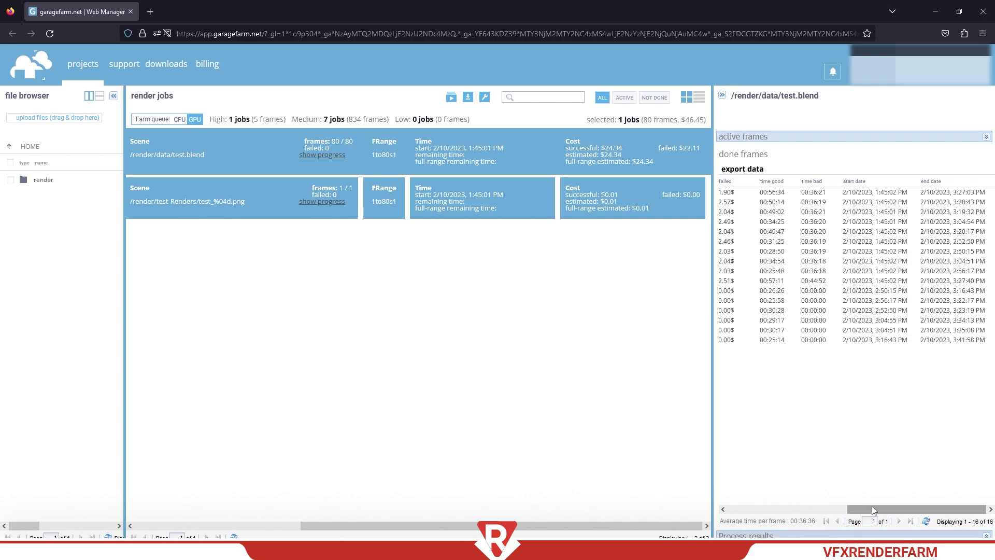
pyautogui.click(889, 194)
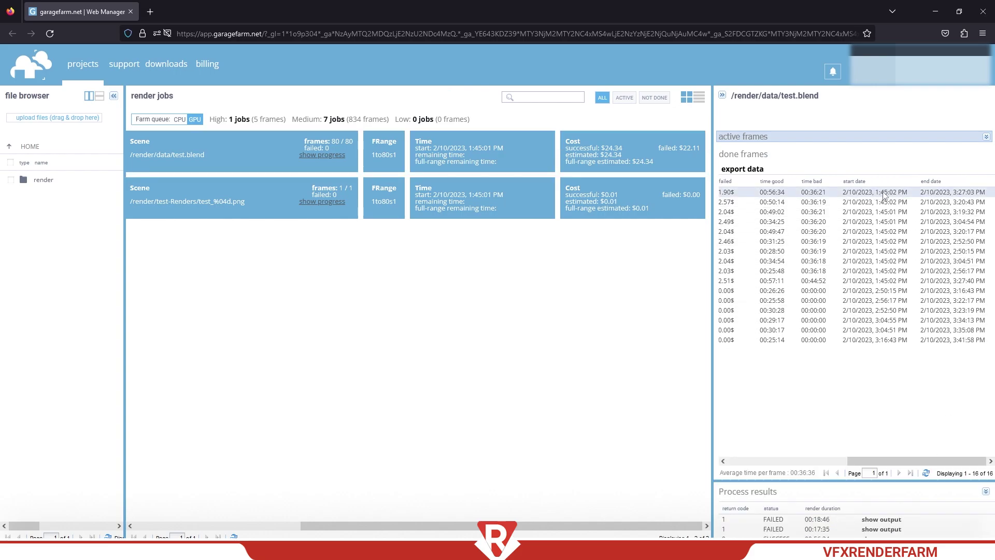
pyautogui.click(969, 341)
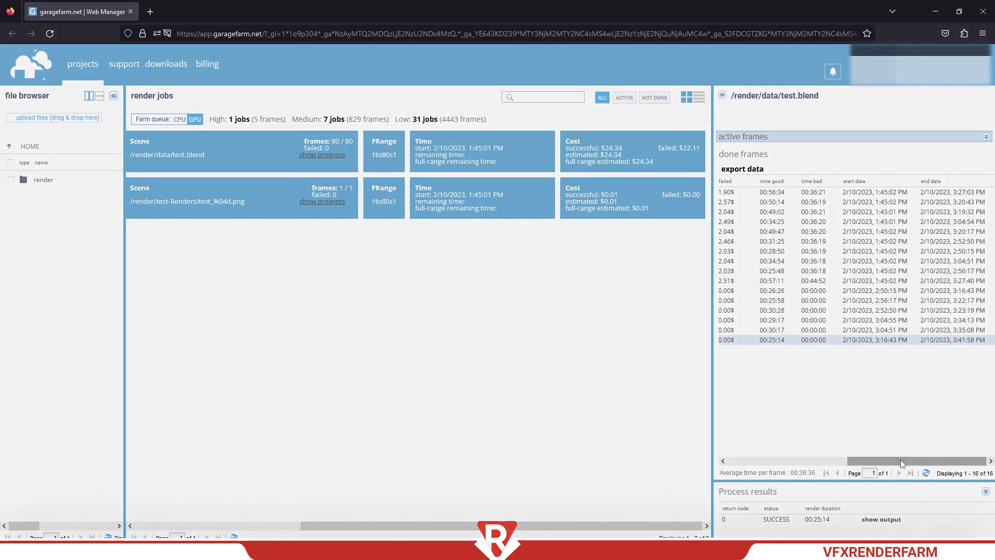
pyautogui.moveTo(895, 461); pyautogui.dragTo(769, 455)
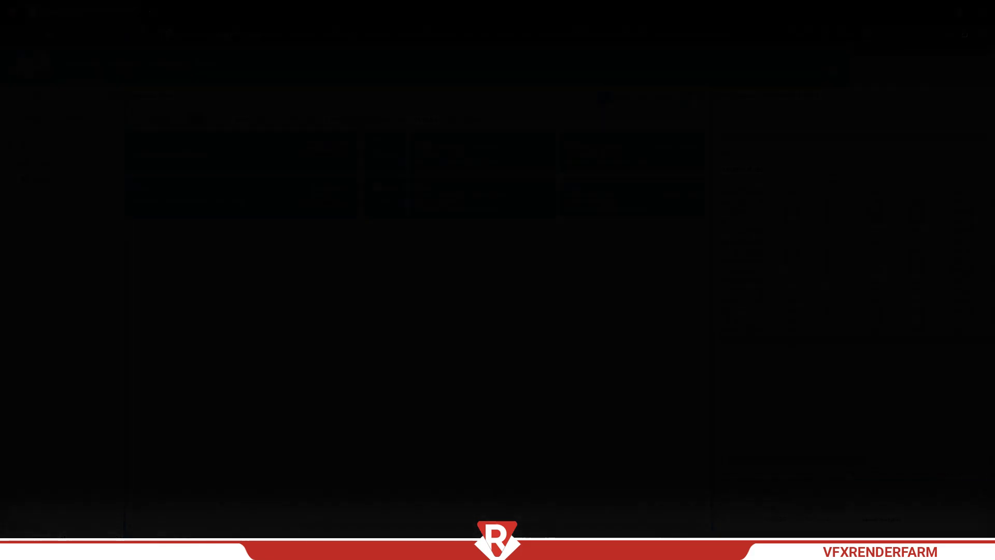